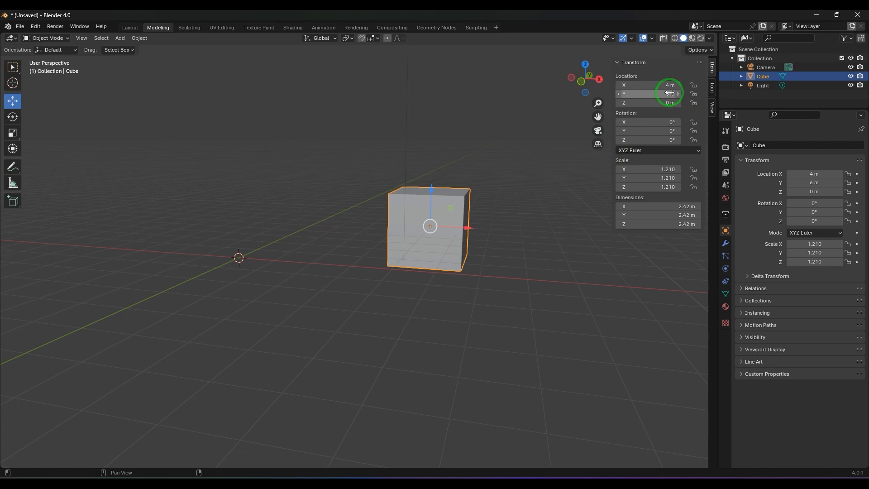
Step: Reset the cube's location to the origin and reposition it with the move gizmo, starting along the X axis
key("BackSpace")
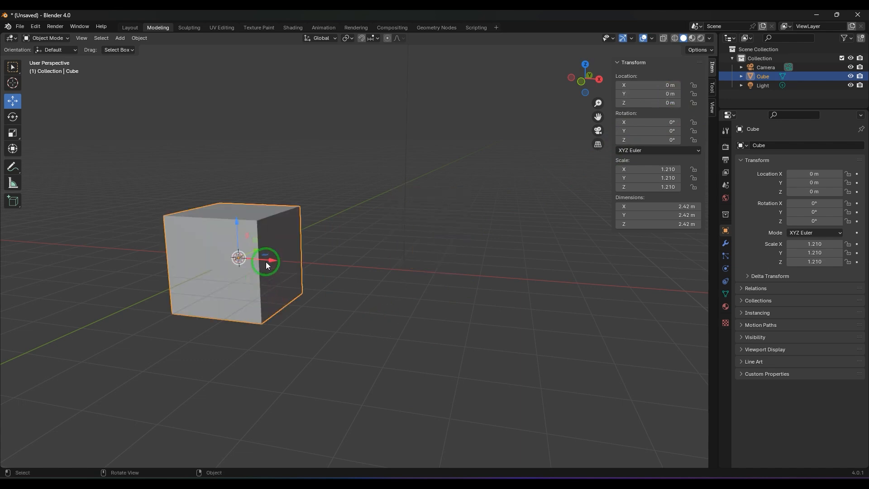
left_click_drag(267, 260, 557, 305)
middle_click_drag(566, 349, 516, 392)
left_click_drag(457, 312, 613, 307)
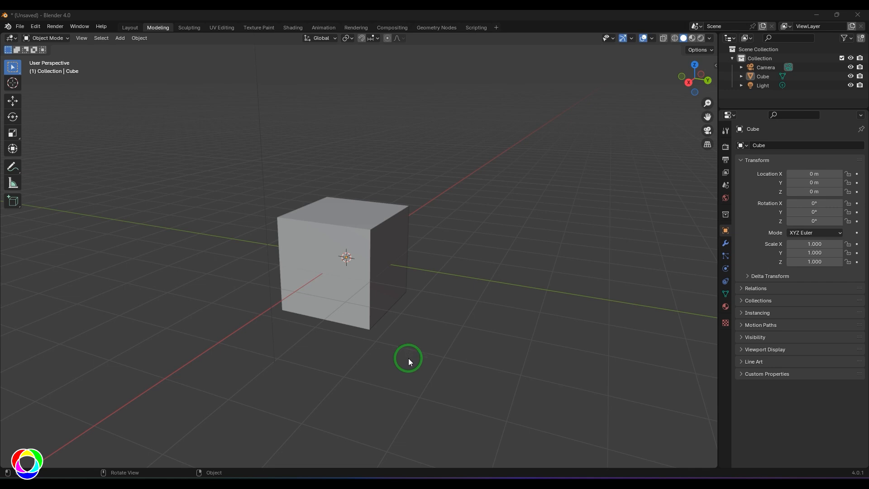
Step: Show the cube's transform values in the viewport and move it freehand to about X 0.42 m, Y -1.82 m, Z 1.2 m
key("n")
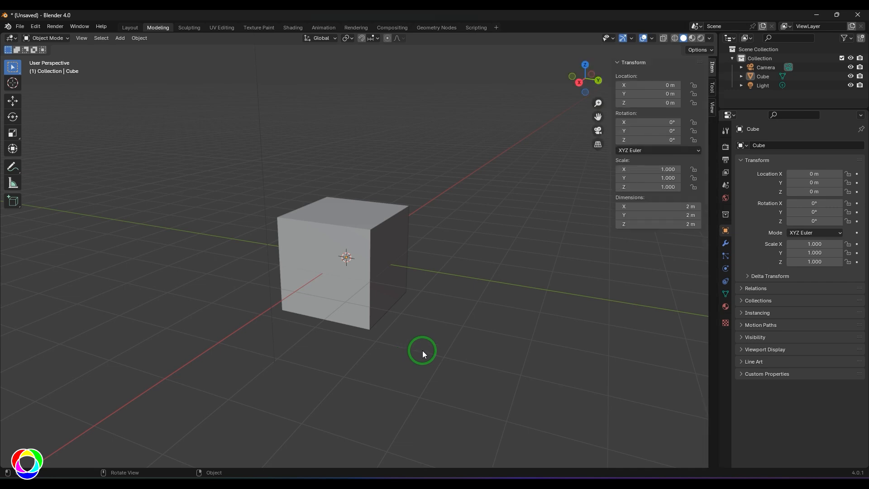
left_click(381, 247)
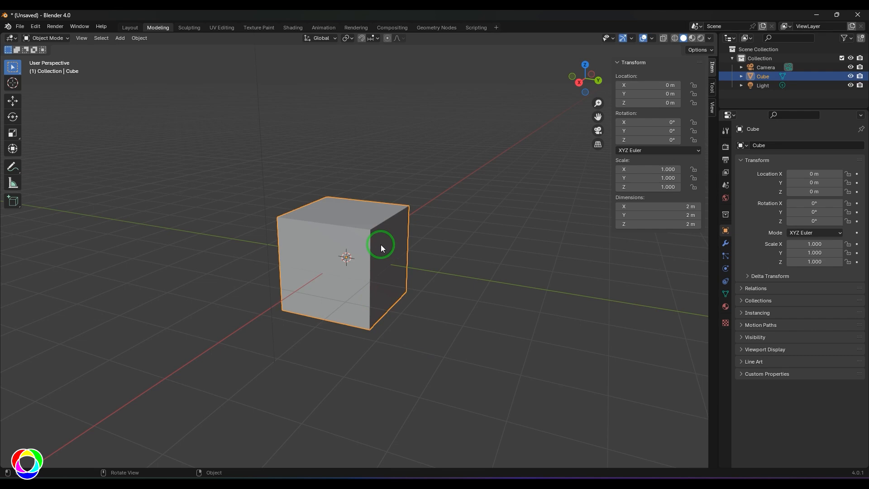
key("g")
left_click(294, 184)
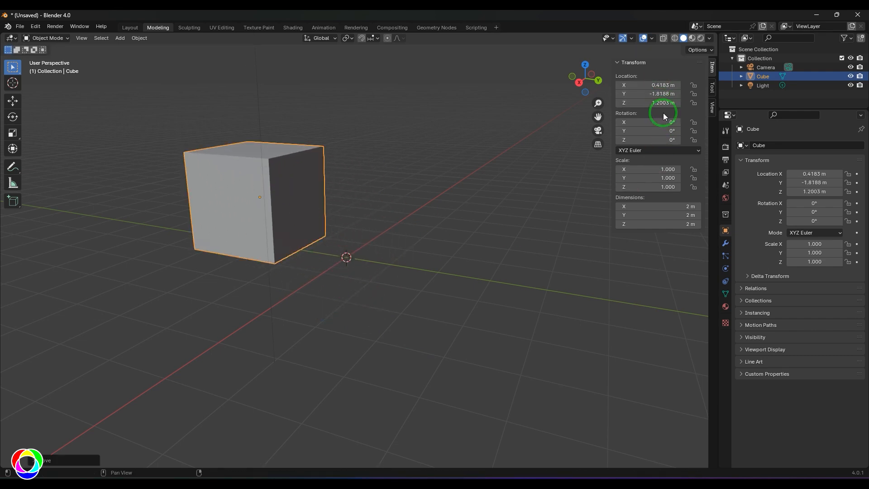
Step: Rotate the cube freehand to about X -35.8°, Y -20.7°, Z -7.7° and scale it freehand
left_click(513, 316)
left_click(281, 187)
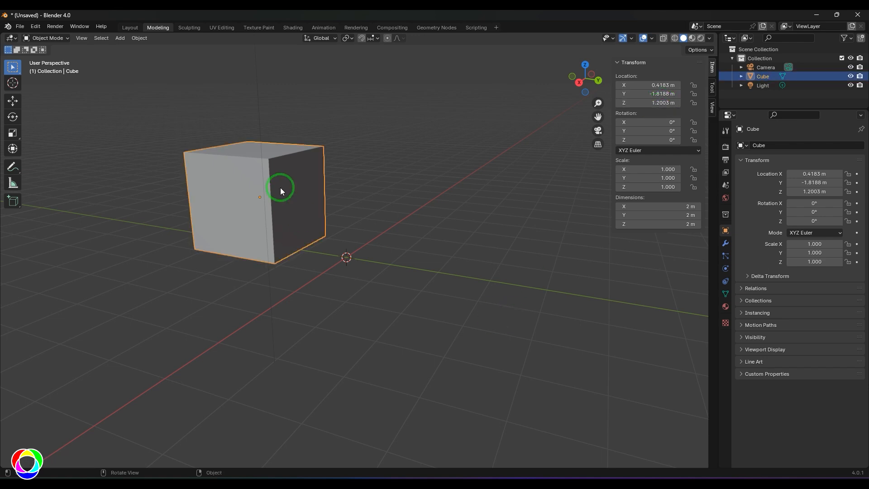
key("r")
left_click(330, 258)
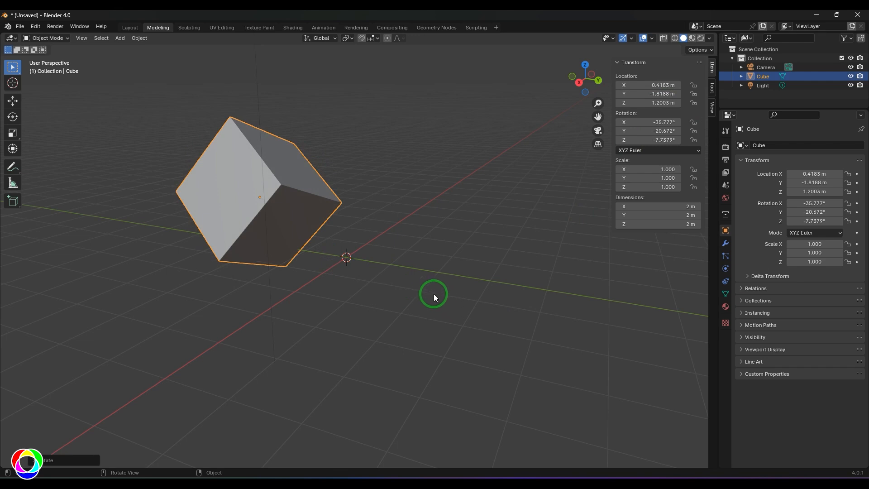
key("s")
left_click(485, 325)
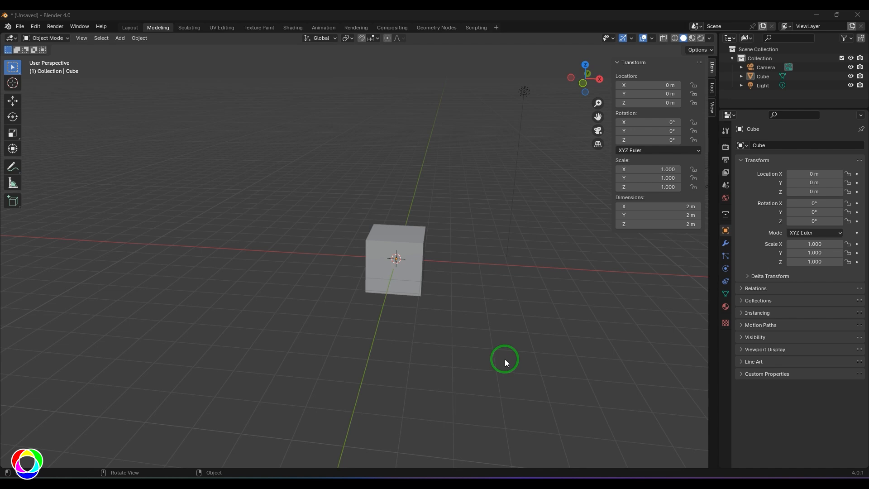
Step: Move the cube in whole-metre snapping increments to X -7 m and Z 2 m, and reset its location to the origin
left_click(401, 287)
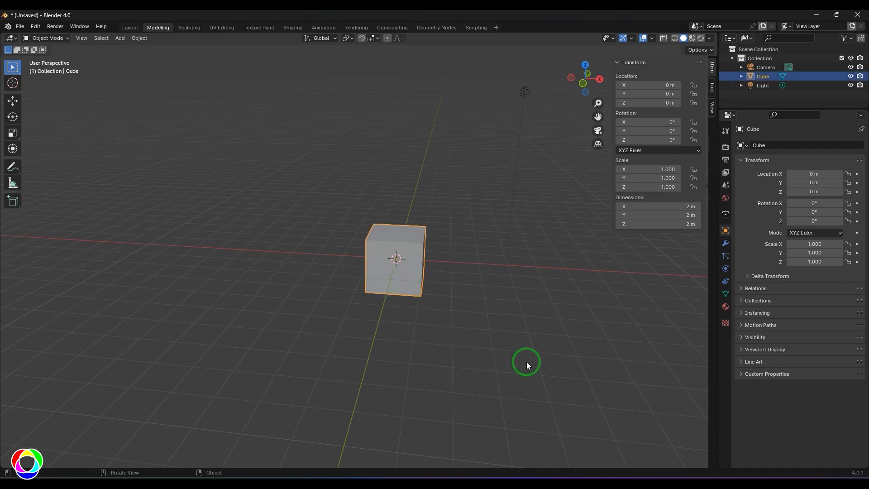
key("g")
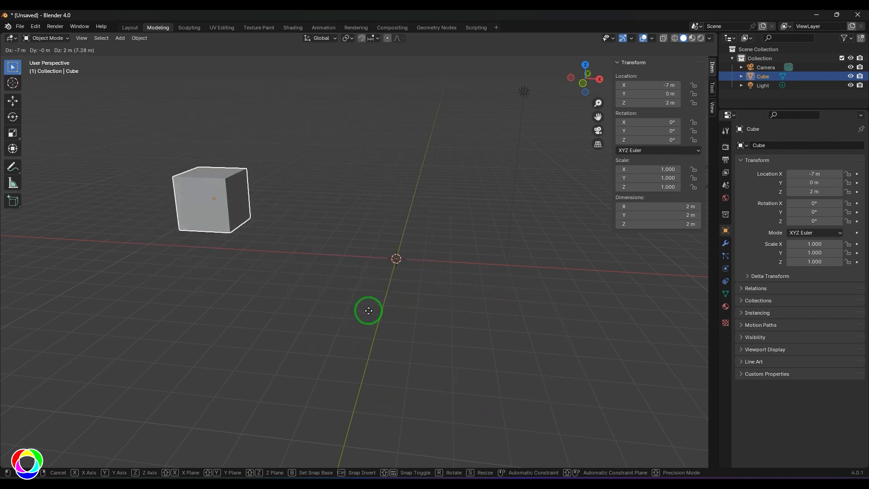
left_click(369, 310)
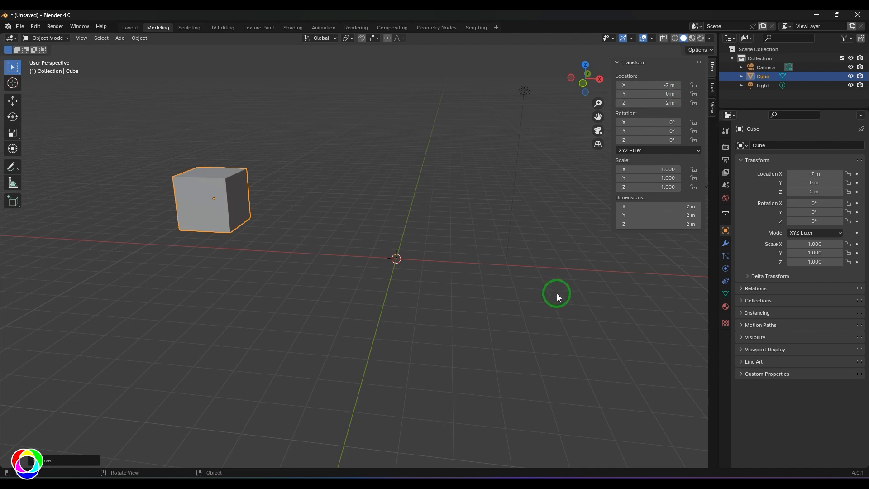
key("BackSpace")
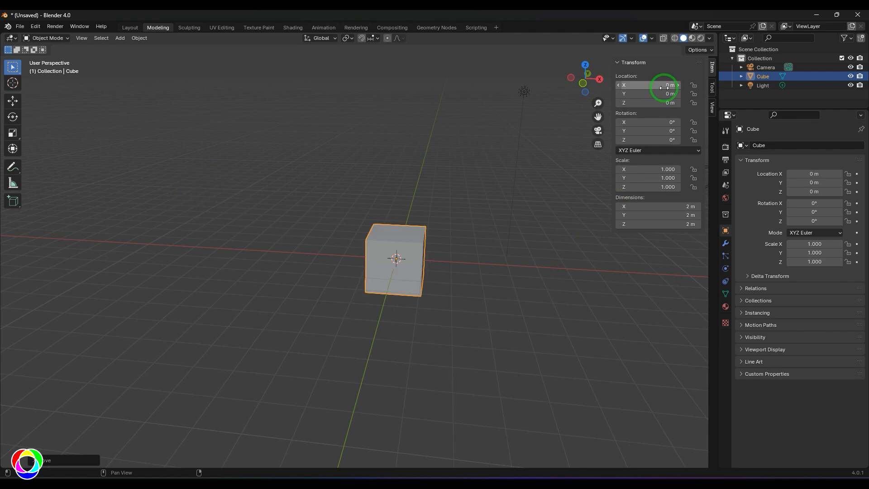
left_click(462, 319)
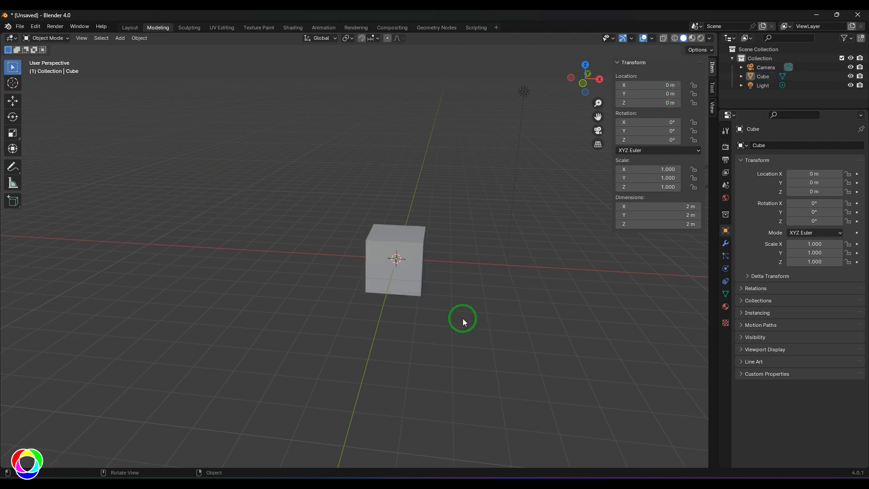
Step: Move the cube along the global X axis in whole-metre snapping increments to -5 m, and reset its location to the origin
left_click(412, 285)
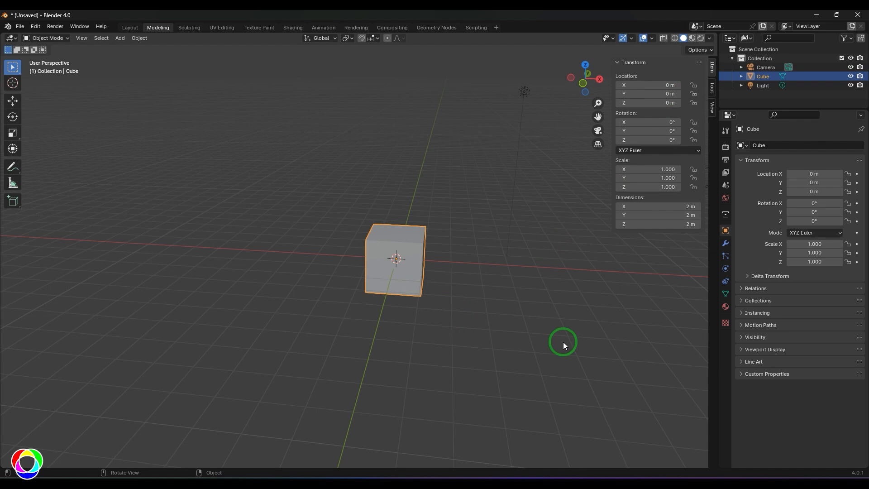
key("g")
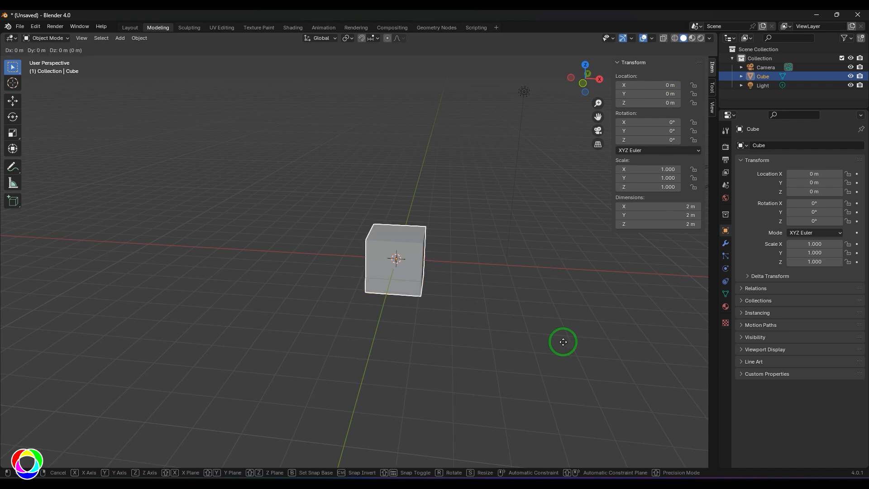
key("x")
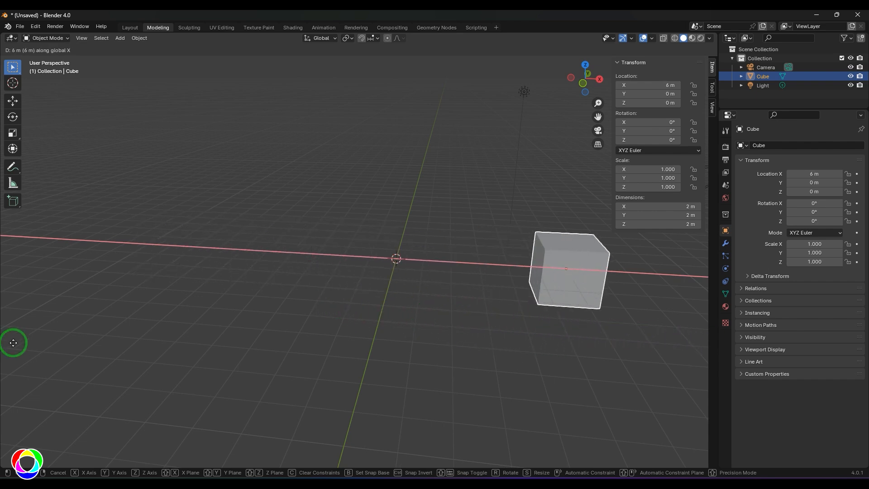
left_click(441, 302)
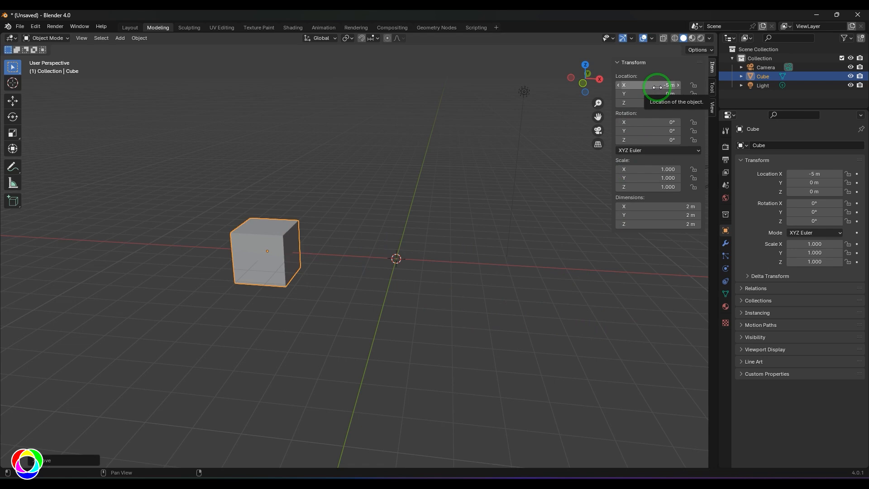
key("BackSpace")
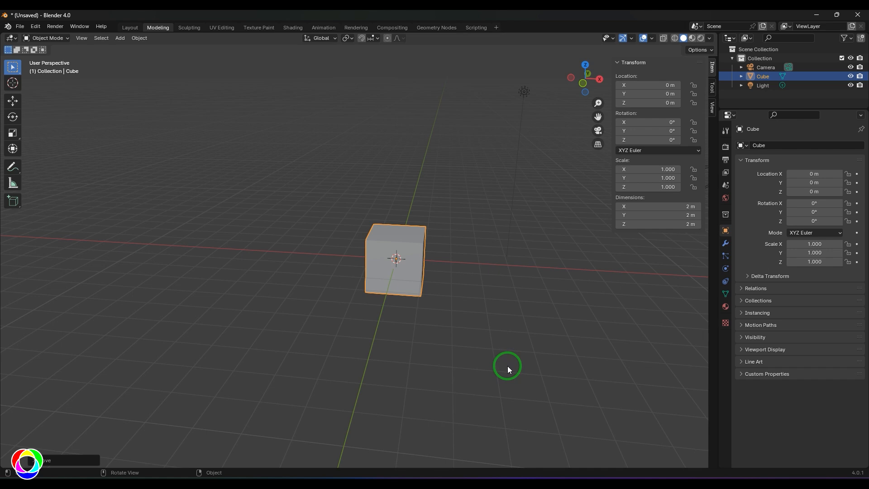
Step: Move the cube along the global X axis to about -2.97 m without whole-metre snapping, and reset its location to the origin
key("g")
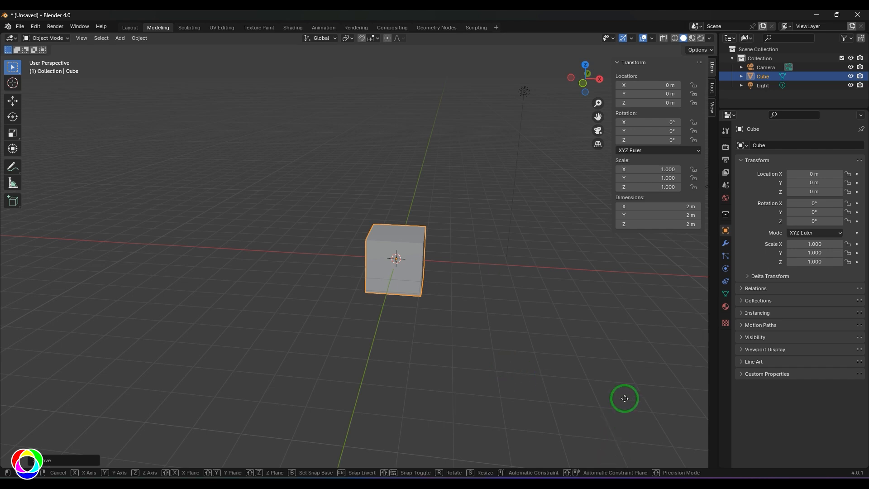
key("x")
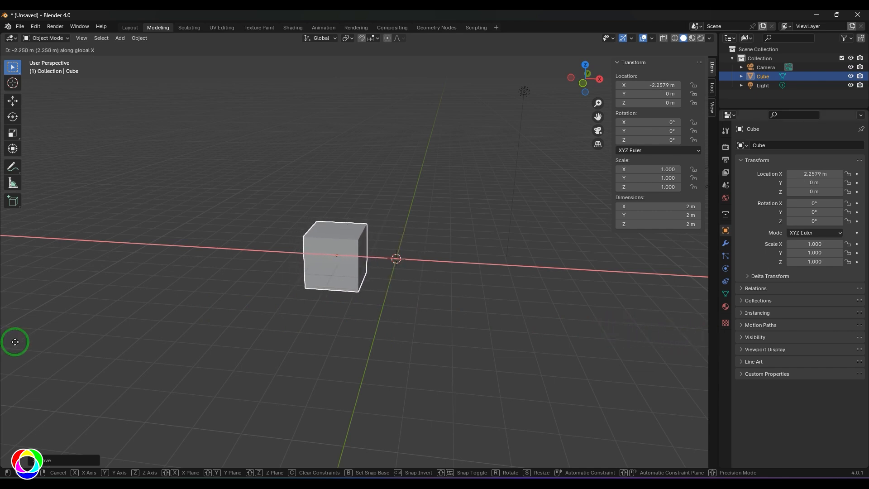
left_click(698, 350)
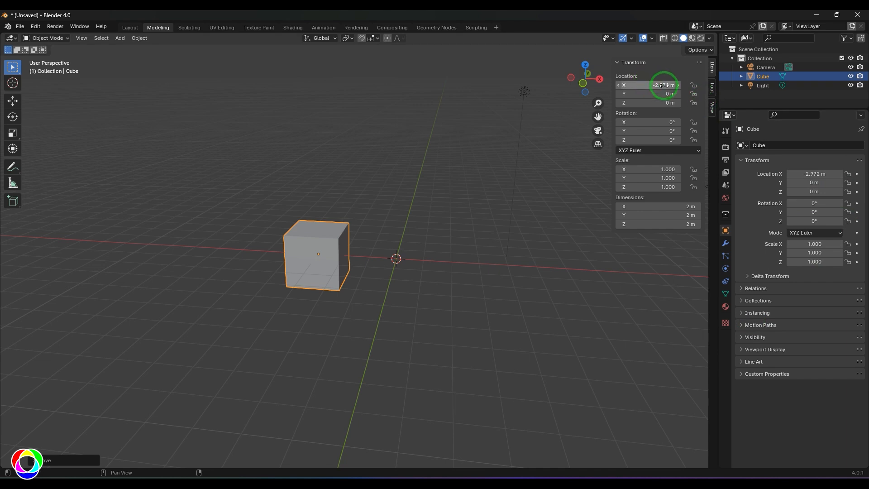
key("BackSpace")
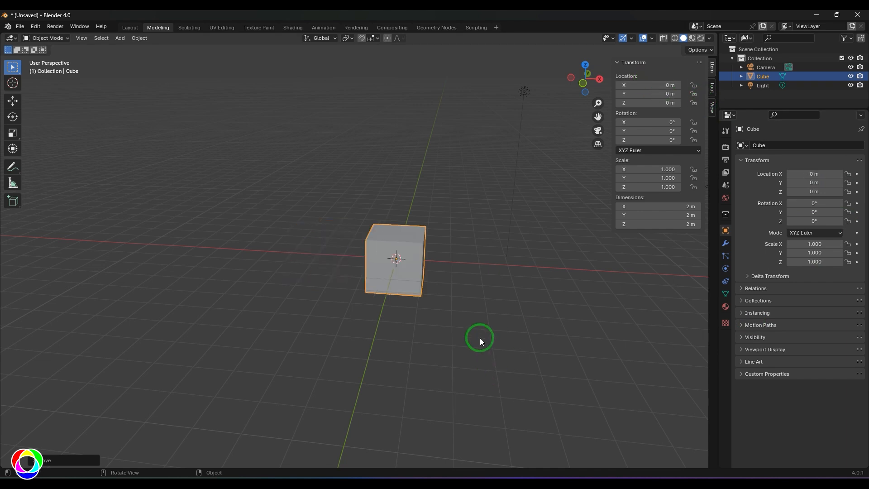
key("g")
key("x")
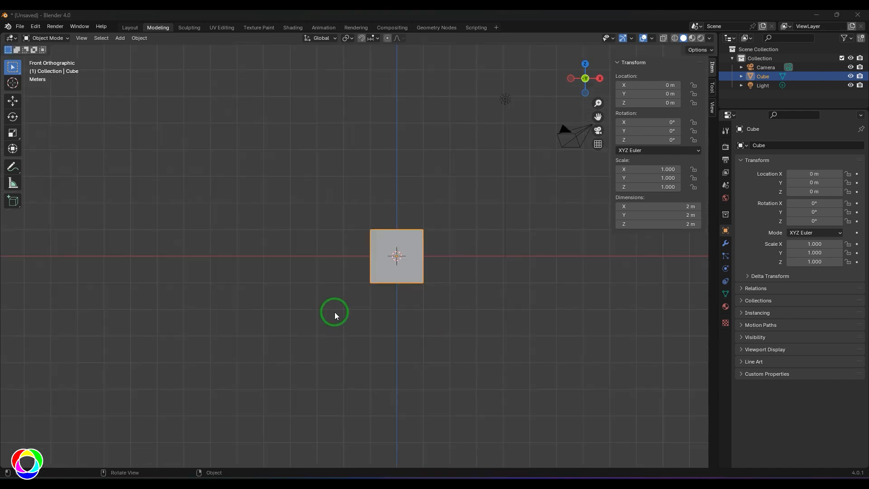
Step: View the cube in perspective and in the front, top and right orthographic views
middle_click_drag(438, 297, 406, 324)
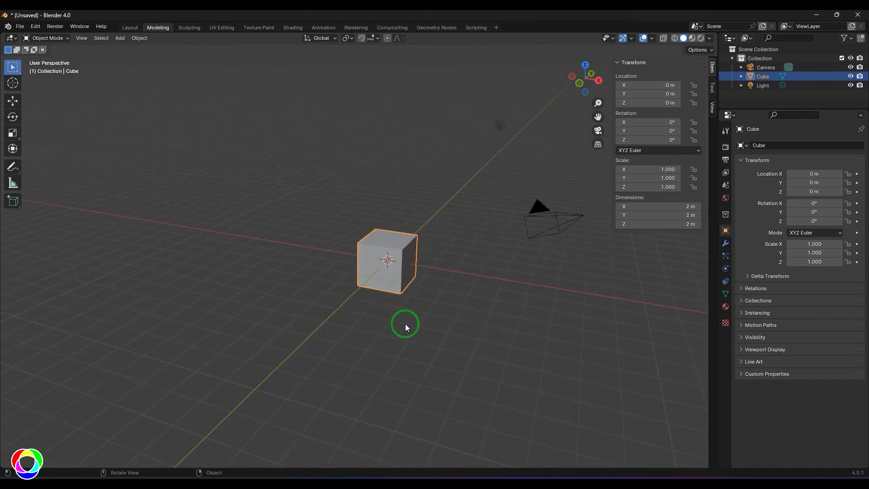
key("KP_1")
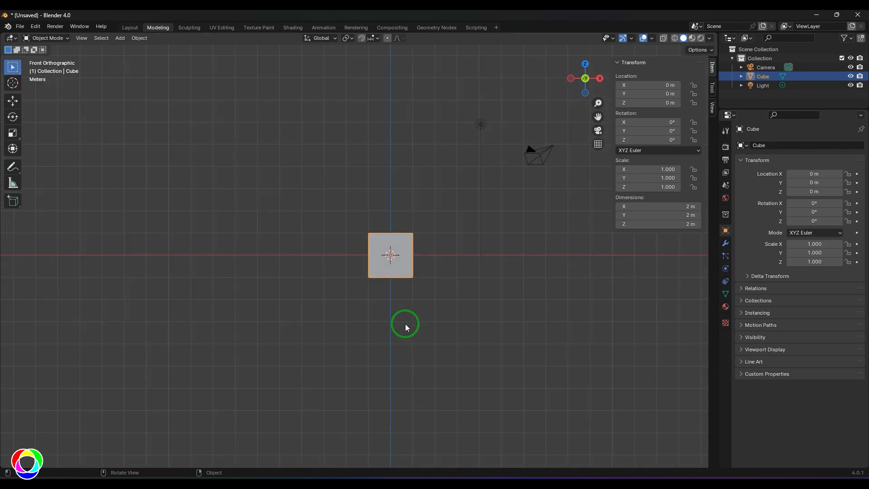
key("KP_7")
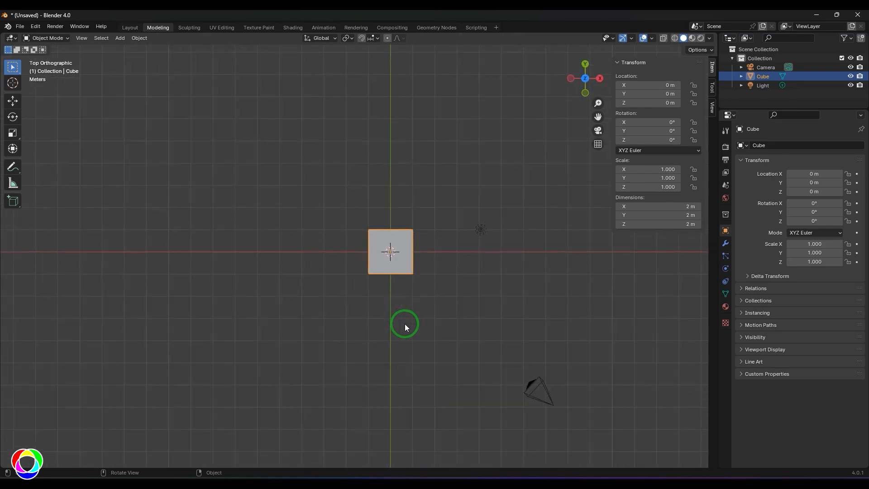
left_click(598, 80)
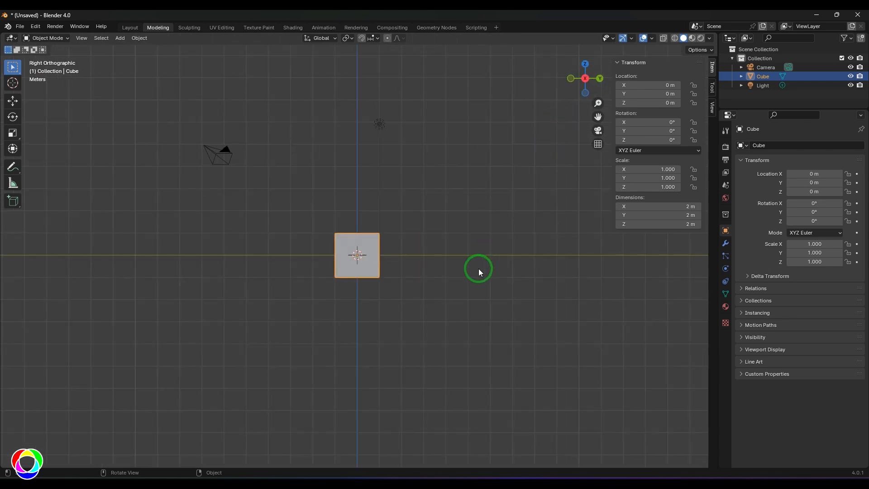
Step: Examine how the grid subdivisions and the grid unit label respond to different zoom levels in the front orthographic view
key("KP_1")
scroll(481, 300, "up", 3)
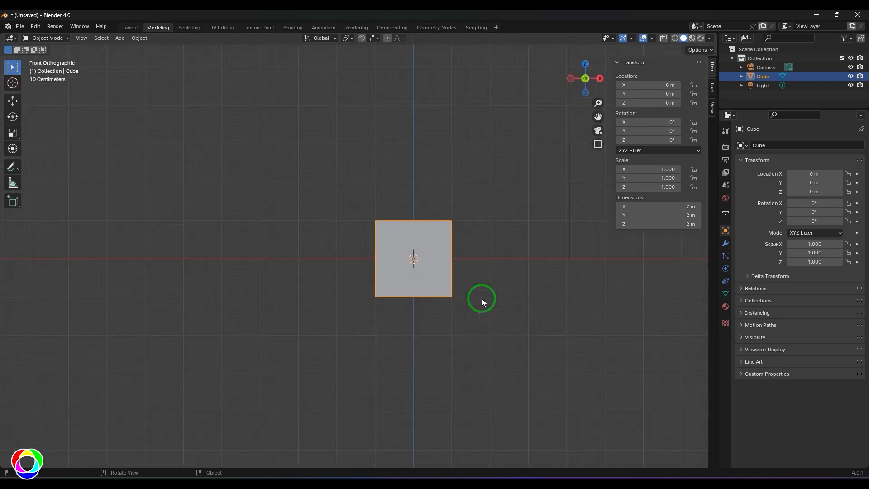
scroll(481, 299, "down", 7)
scroll(482, 298, "up", 8)
scroll(482, 297, "down", 8)
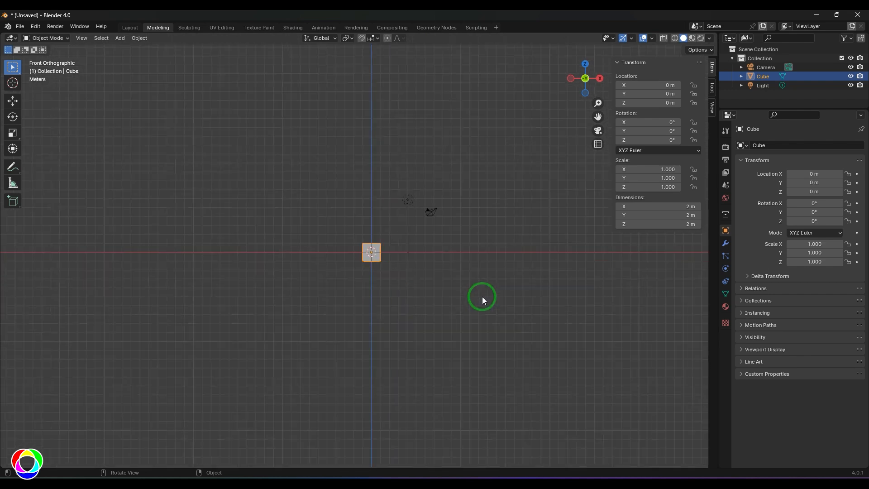
scroll(482, 297, "up", 4)
scroll(482, 295, "down", 5)
scroll(482, 294, "up", 2)
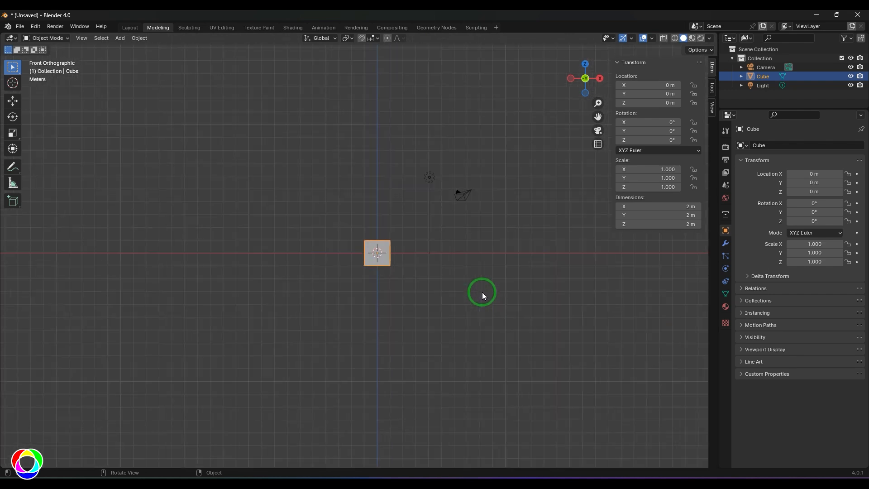
scroll(482, 290, "up", 8)
scroll(483, 289, "down", 8)
scroll(483, 284, "up", 3)
scroll(483, 285, "down", 4)
scroll(483, 284, "up", 3)
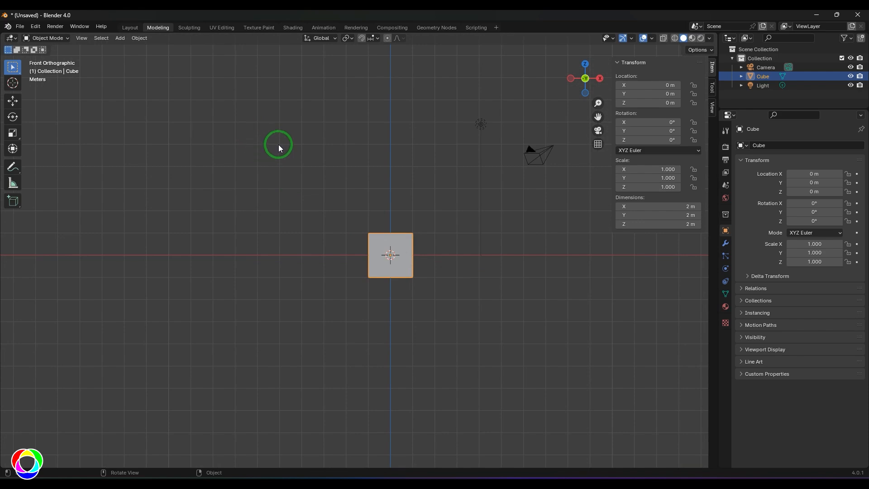
scroll(356, 276, "up", 9)
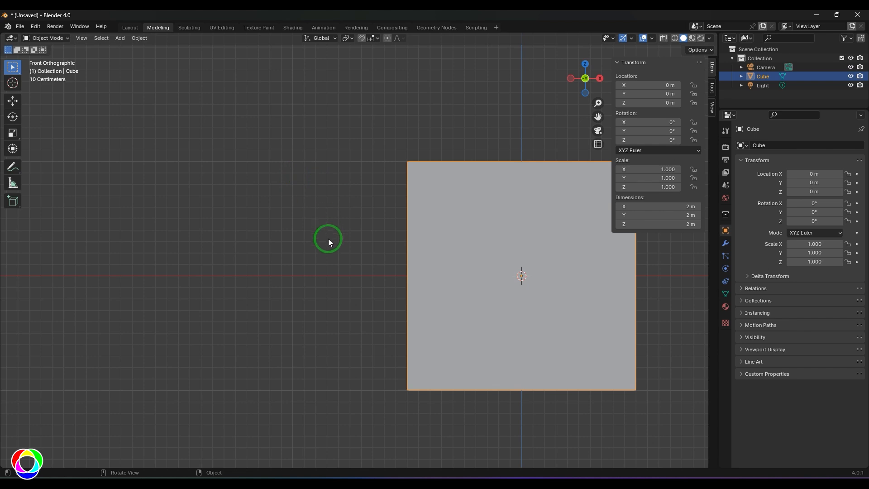
scroll(323, 253, "up", 8)
scroll(323, 253, "up", 4)
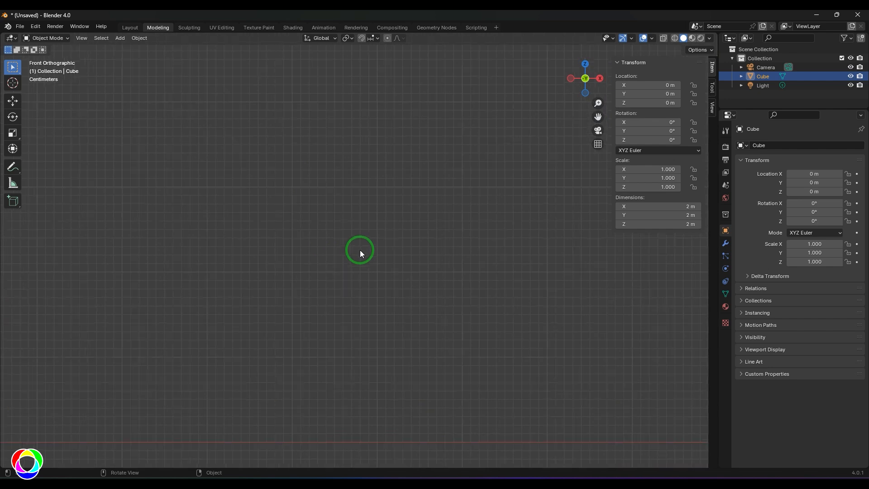
scroll(360, 251, "down", 10)
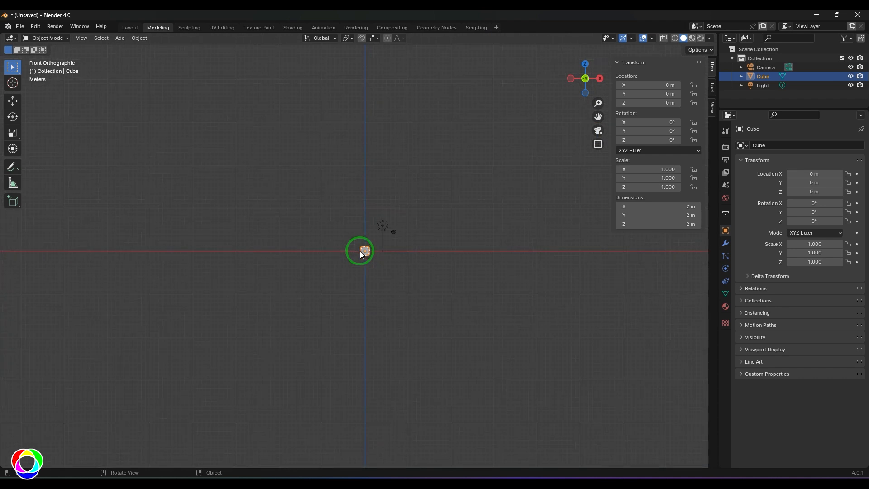
scroll(360, 250, "down", 5)
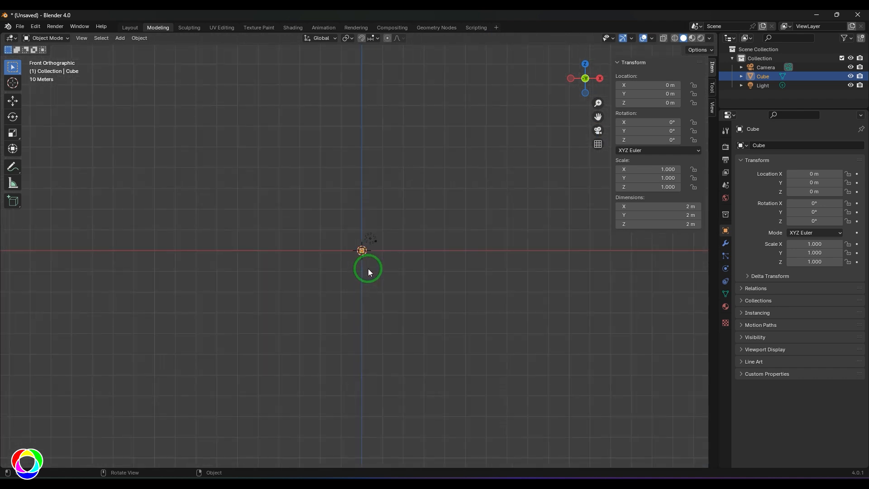
Step: Move the cube along the global X axis in 10-metre snapping increments to -10 m, and reset its location to the origin
key("g")
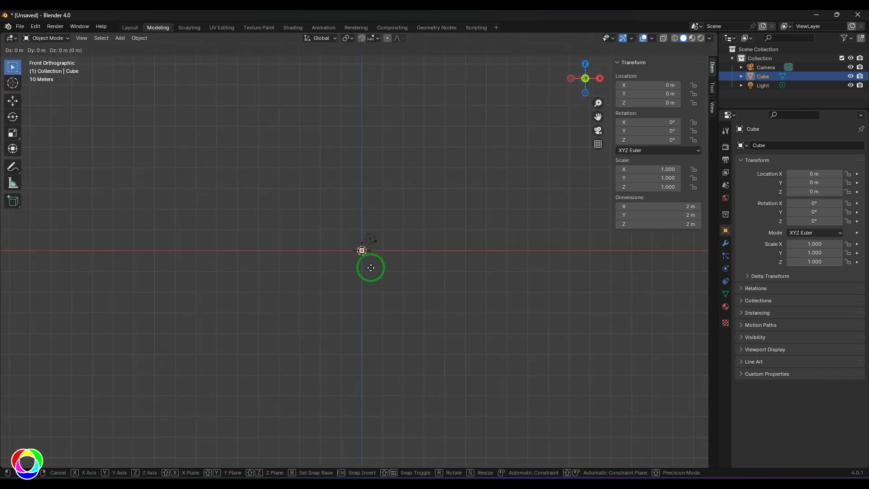
key("x")
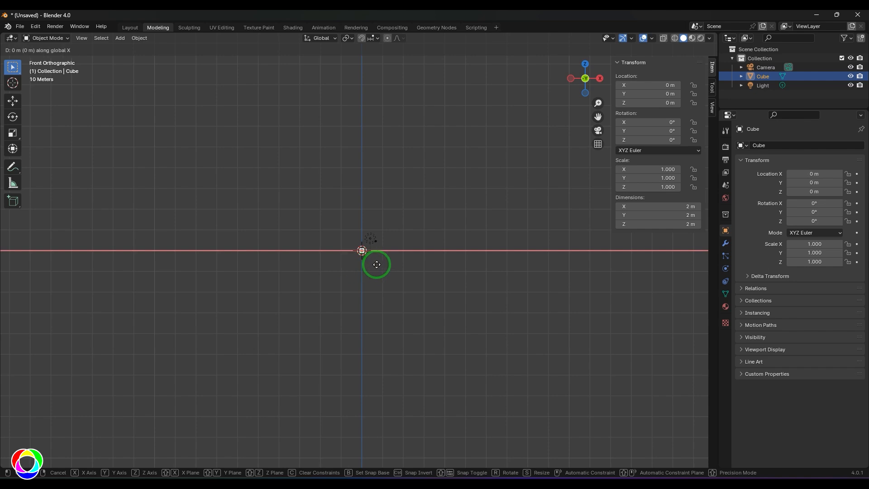
left_click(347, 266)
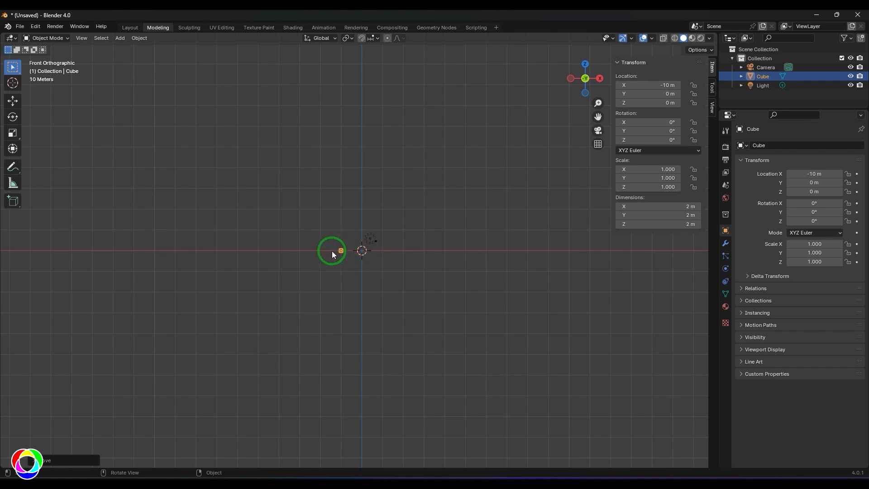
scroll(376, 285, "down", 5)
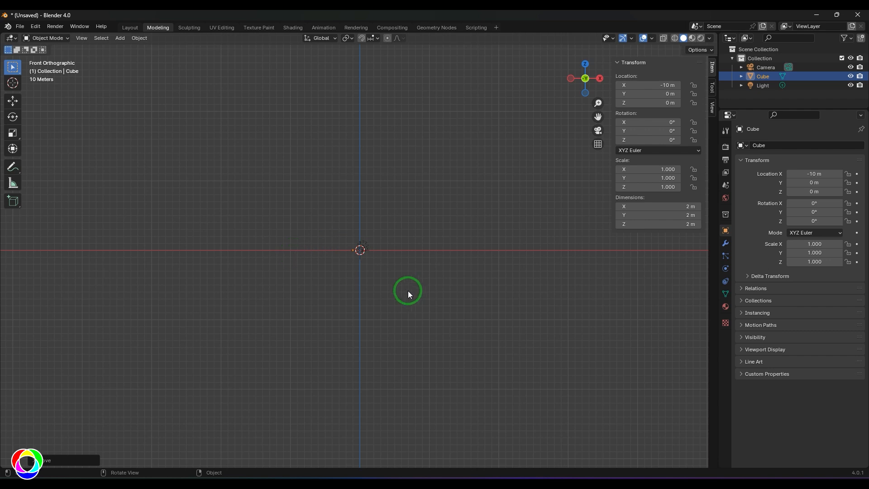
scroll(397, 291, "up", 5)
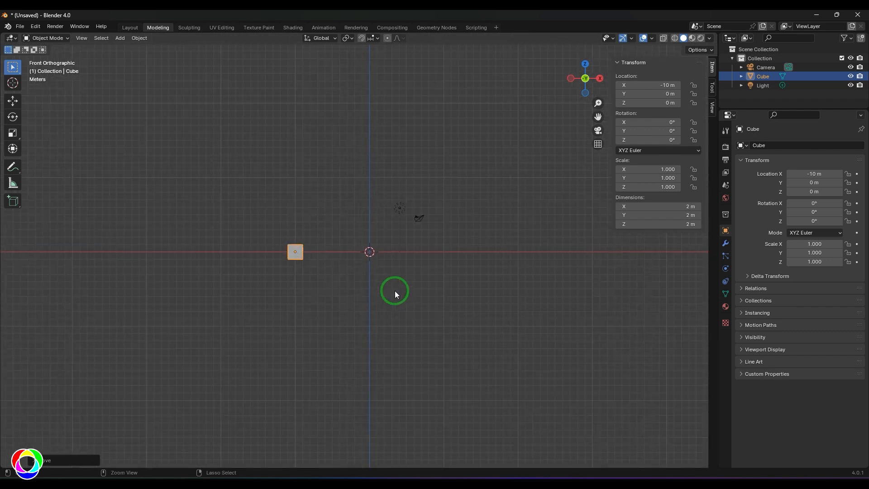
key("alt+g")
Step: Move the cube along the global X axis in one-metre snapping increments through -6 m and back to 0 m
scroll(395, 291, "up", 5)
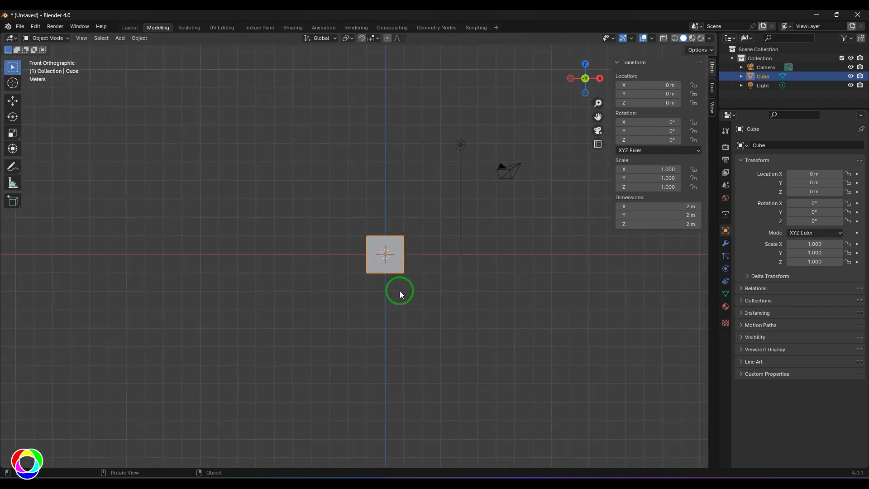
scroll(400, 290, "up", 1)
key("g")
key("x")
key("ctrl")
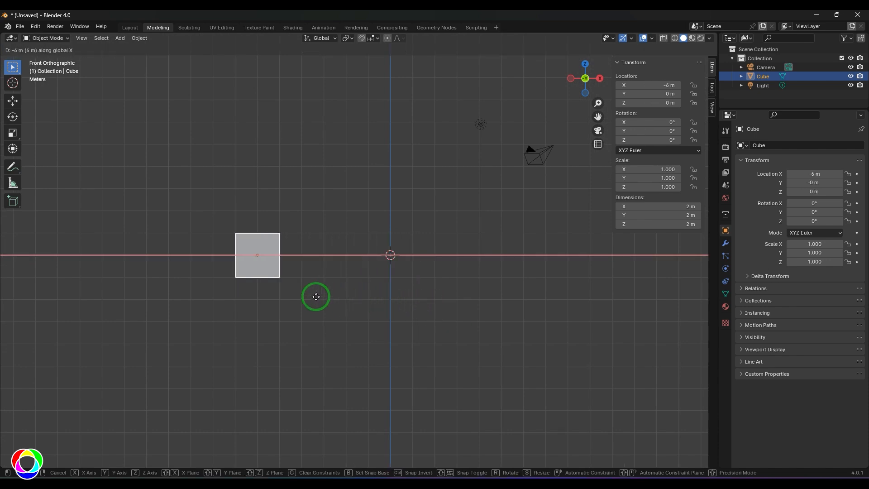
left_click(477, 306)
Step: Move the cube along the global X axis in 10-centimetre snapping increments to -0.7 m, and reset its location to the origin
scroll(479, 304, "up", 5)
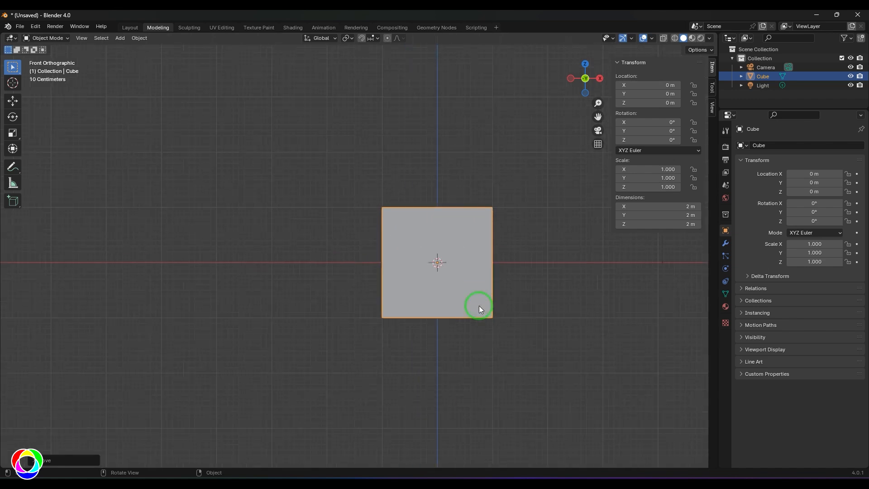
key("g")
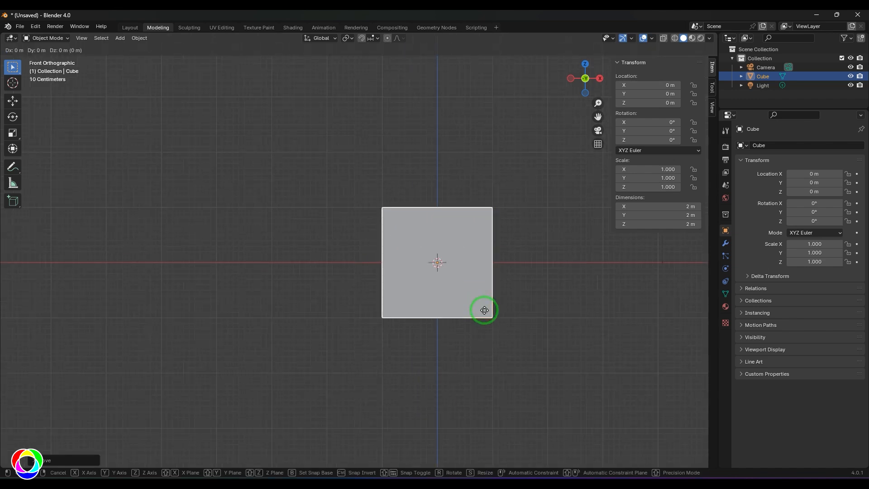
key("x")
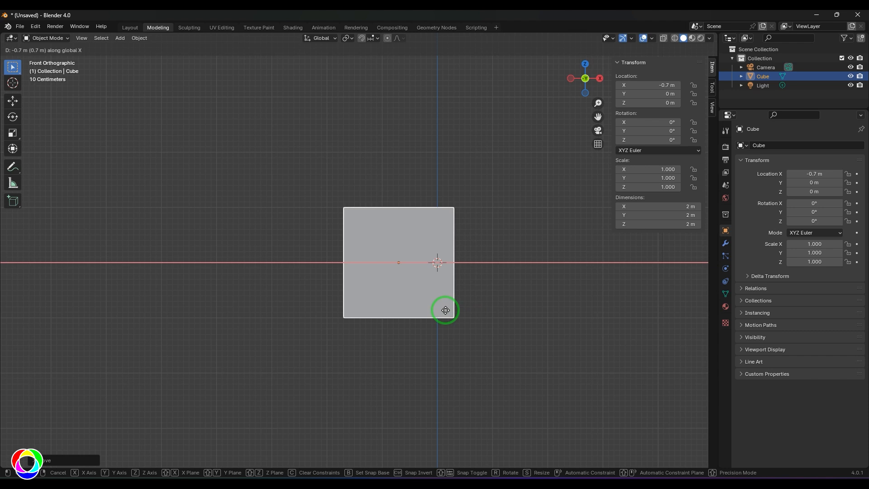
left_click(445, 310)
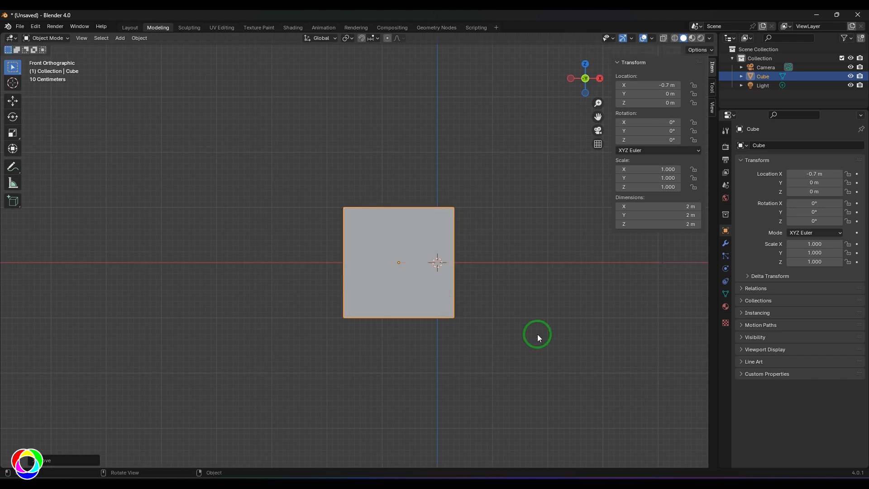
key("alt+g")
Step: Move the cube along the global X axis in snapping increments at the centimetre grid level
scroll(539, 333, "up", 6)
scroll(538, 333, "up", 1)
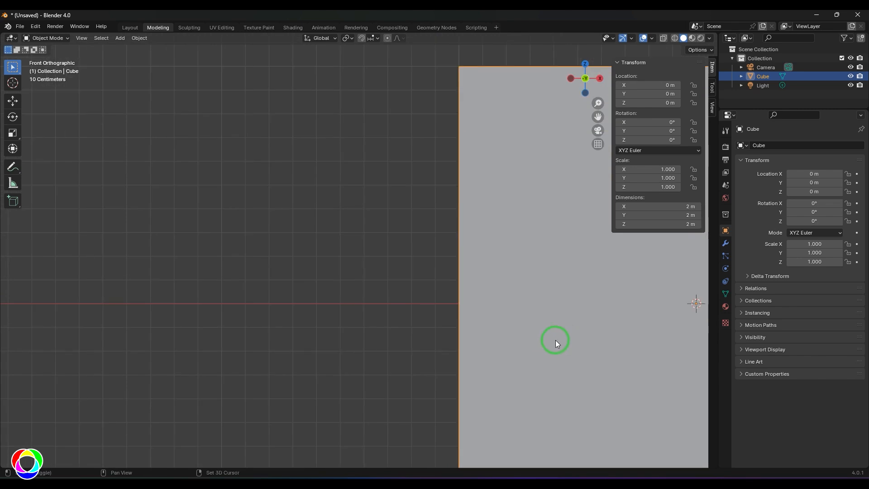
middle_click_drag(556, 340, 361, 305, "shift")
scroll(404, 313, "up", 2)
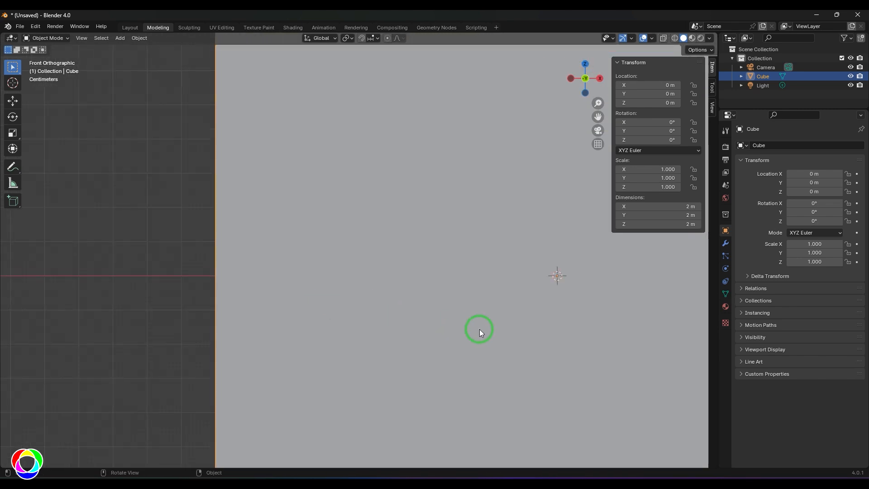
key("g")
key("x")
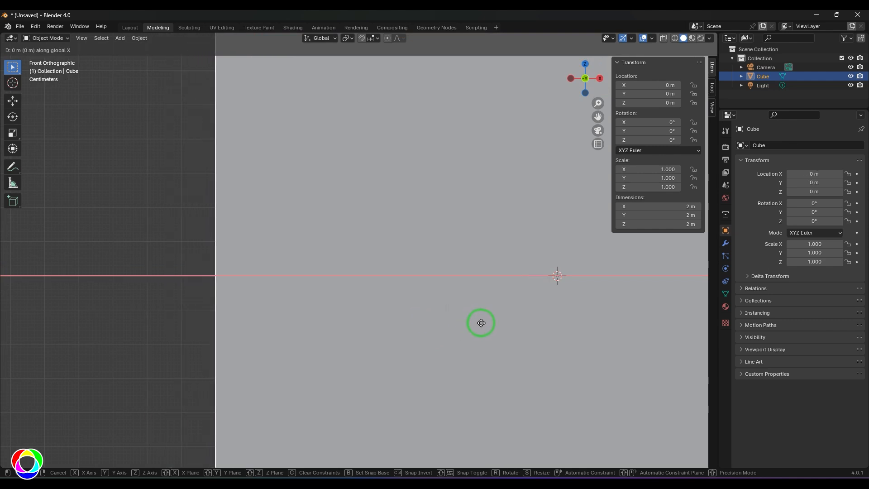
left_click(478, 323)
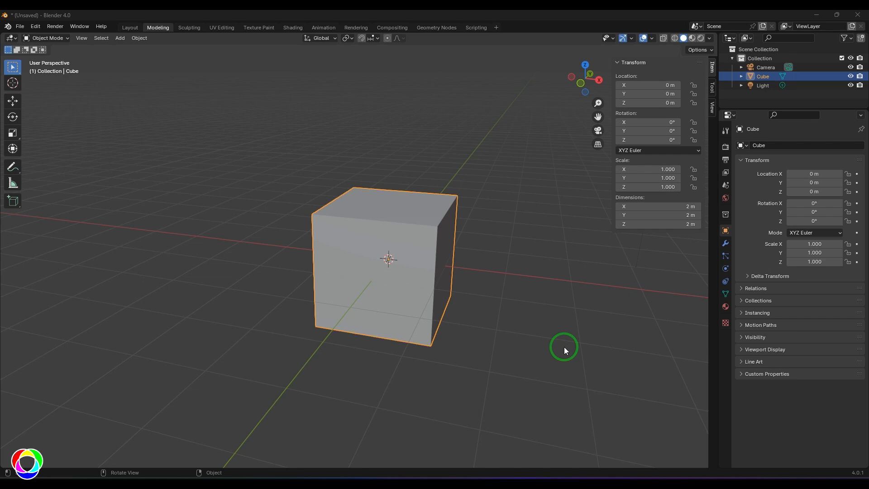
Step: Rotate the cube about the global Y axis in snapping increments, passing through -20°
key("r")
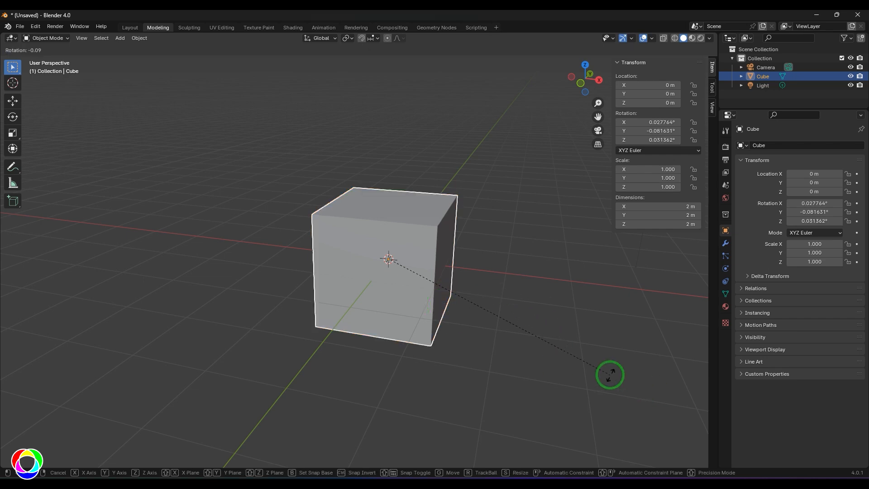
key("y")
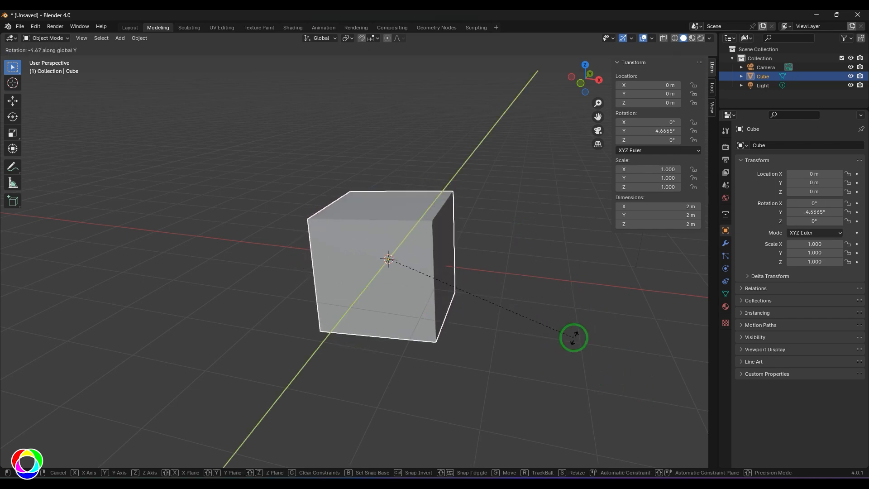
key("ctrl")
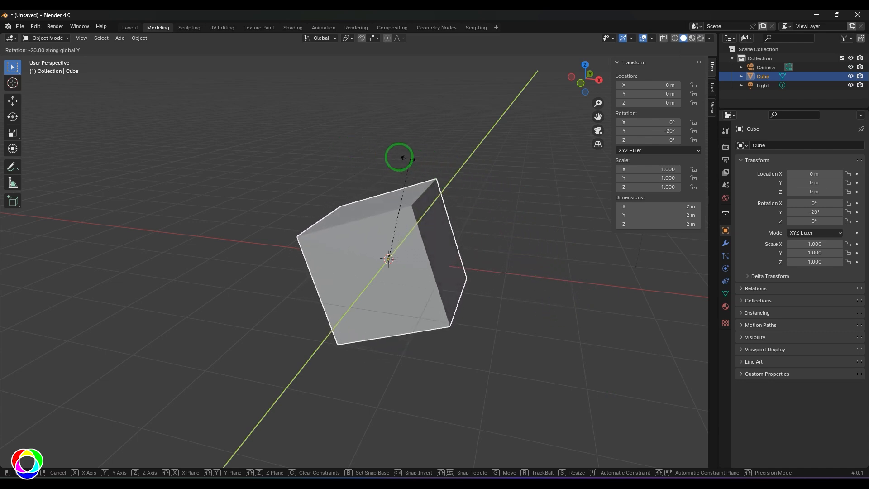
left_click(475, 191)
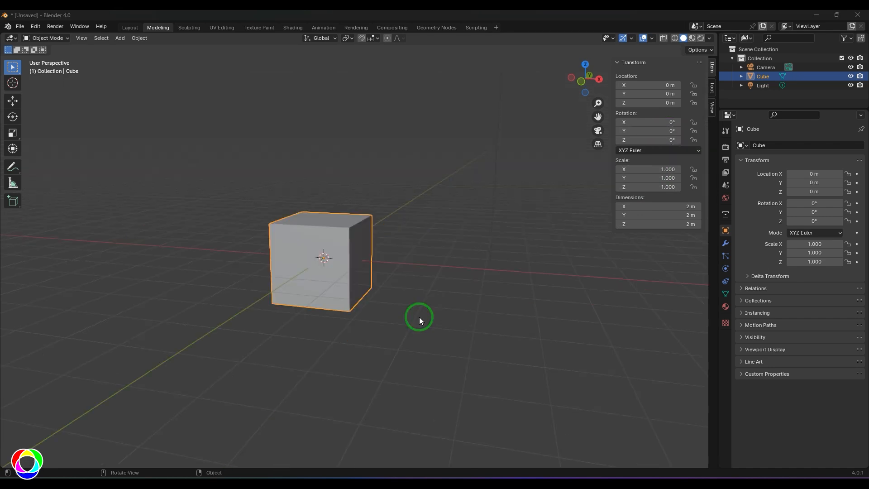
Step: Scale the cube along the global X axis to 2.740, and reset its X scale to the default
key("s")
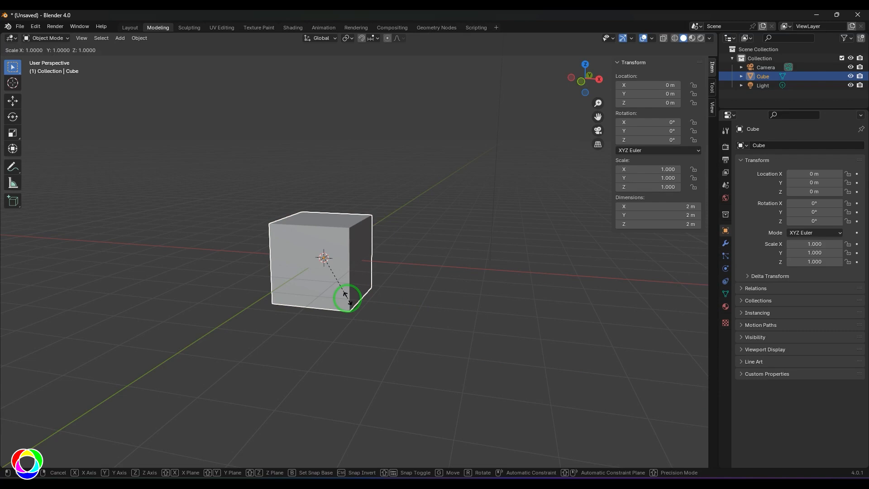
key("x")
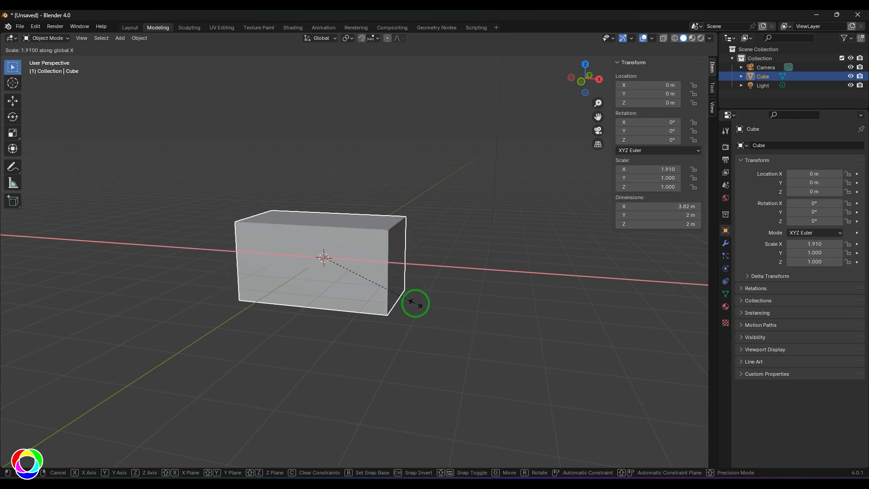
left_click(450, 321)
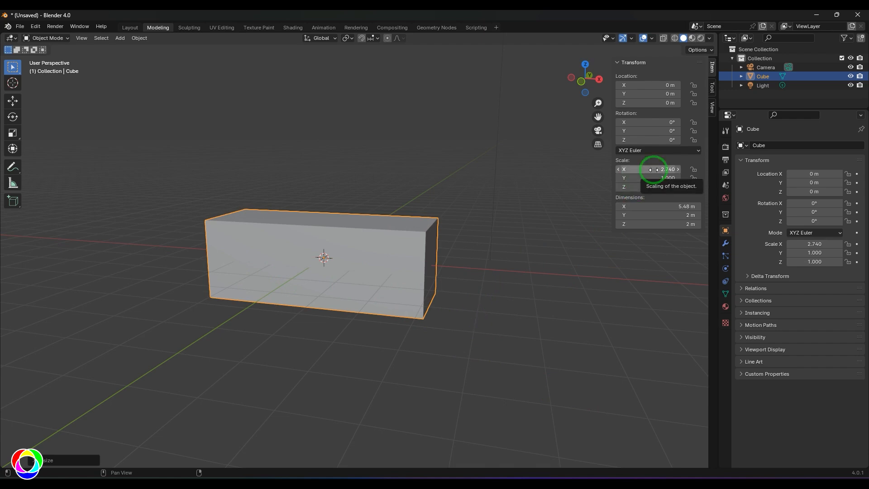
key("BackSpace")
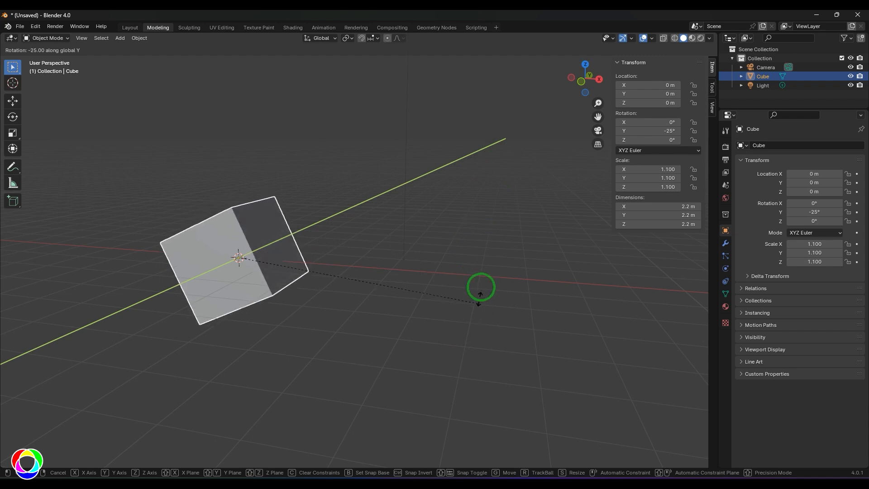
Step: Rotate the cube about the global Y axis to -370° in snapping increments
left_click(429, 343)
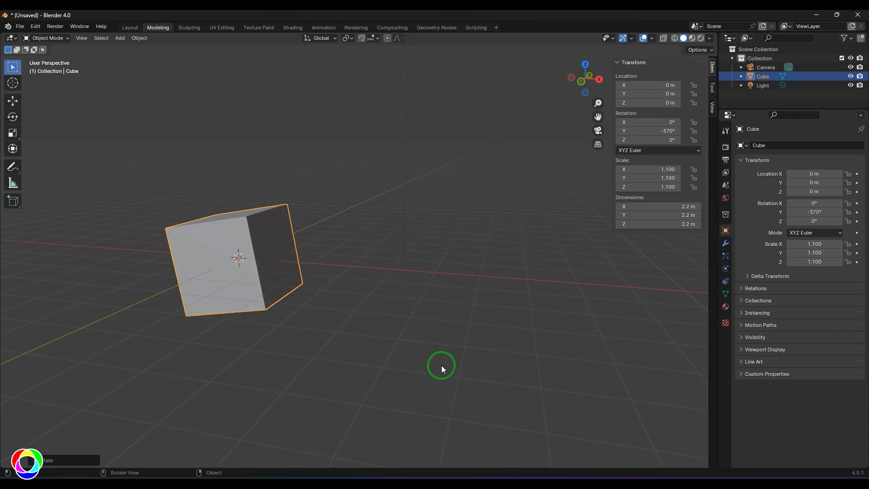